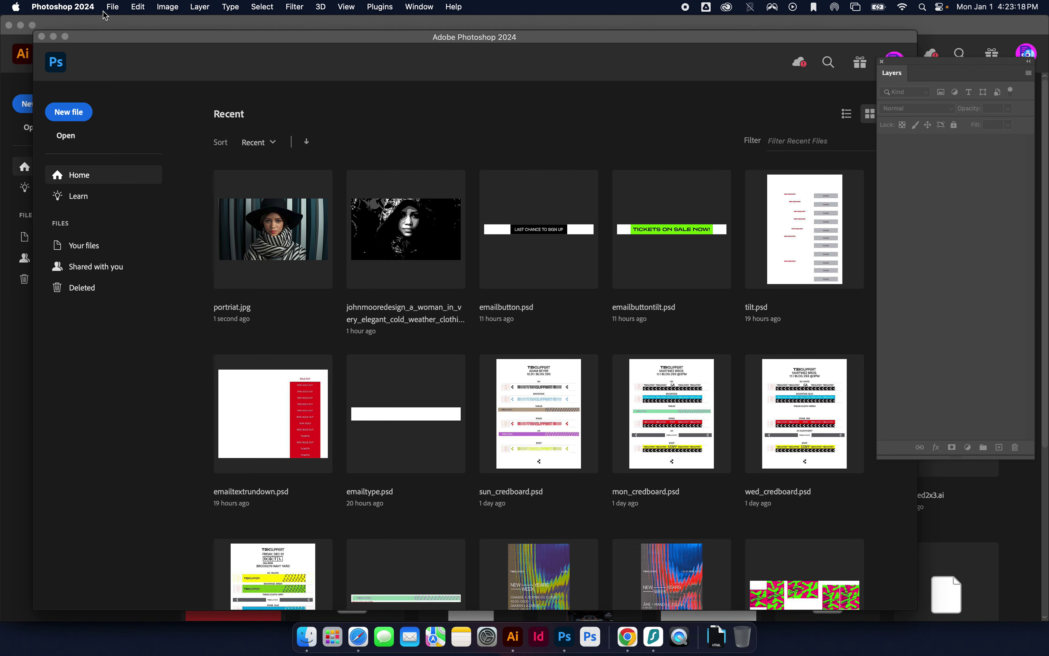
Step: Open the recently used portrait photo portriat.jpg from File > Open Recent
{"action": "left_click", "coordinate": [115, 7]}
{"action": "mouse_move", "coordinate": [139, 65]}
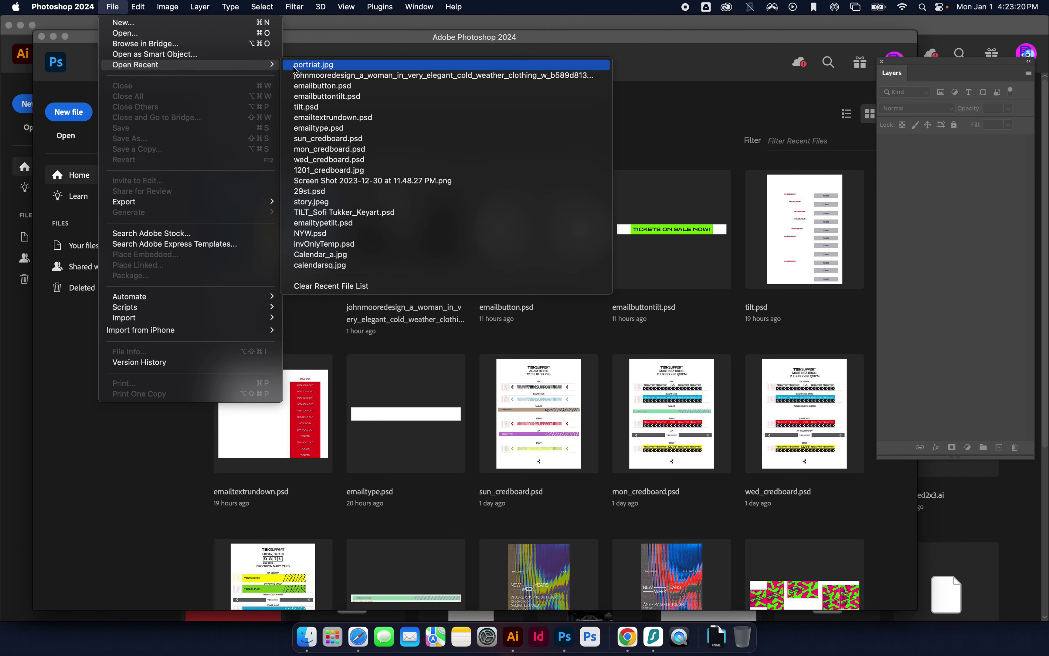
{"action": "left_click", "coordinate": [293, 68]}
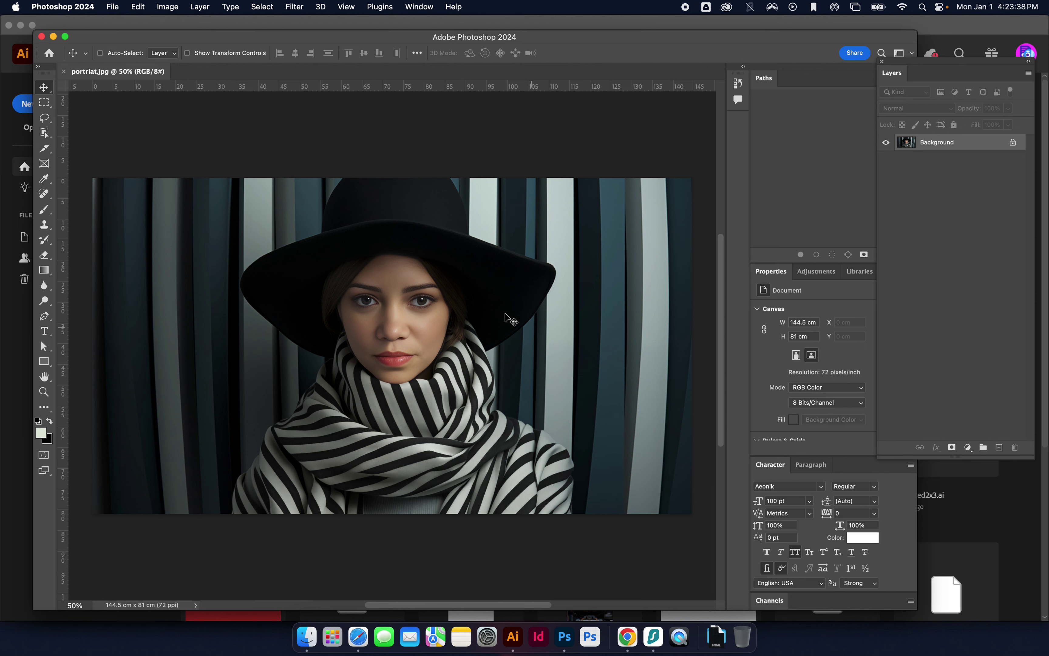
Step: Convert the Background layer into an embedded smart object named Layer 0
{"action": "right_click", "coordinate": [976, 145]}
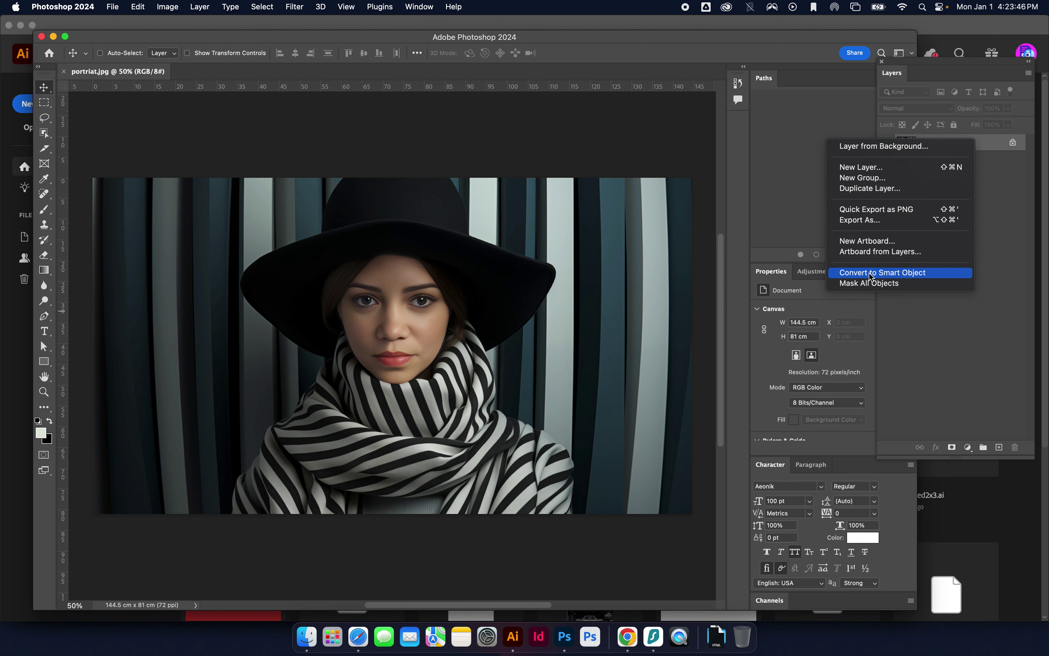
{"action": "left_click", "coordinate": [883, 273]}
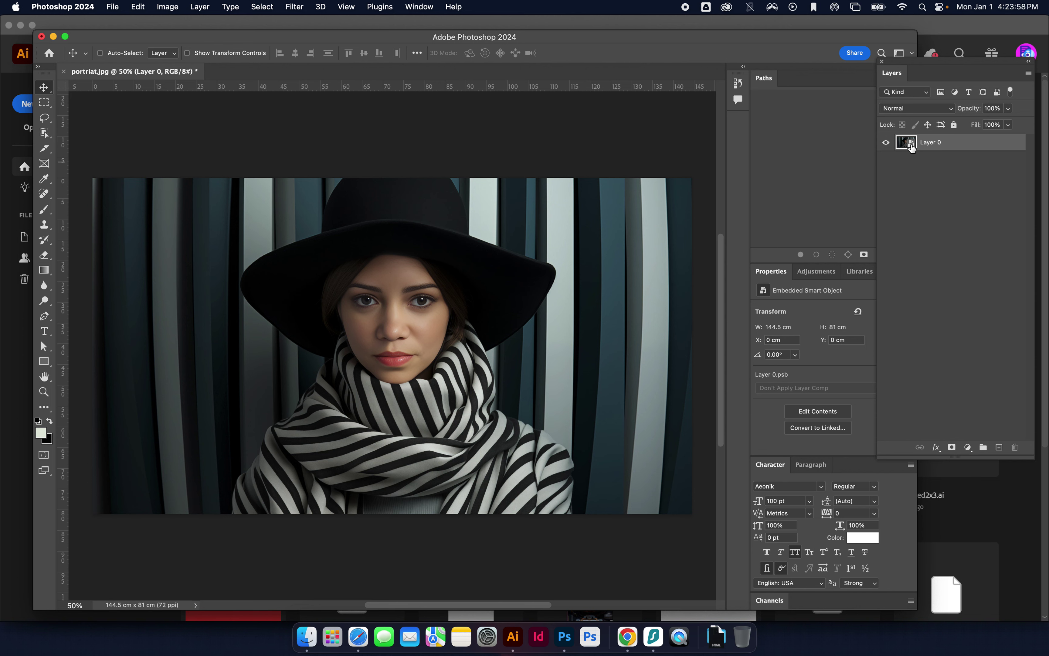
Step: Open Layer 0's contents as Layer 0.psb and switch between it and portriat.jpg
{"action": "double_click", "coordinate": [912, 146]}
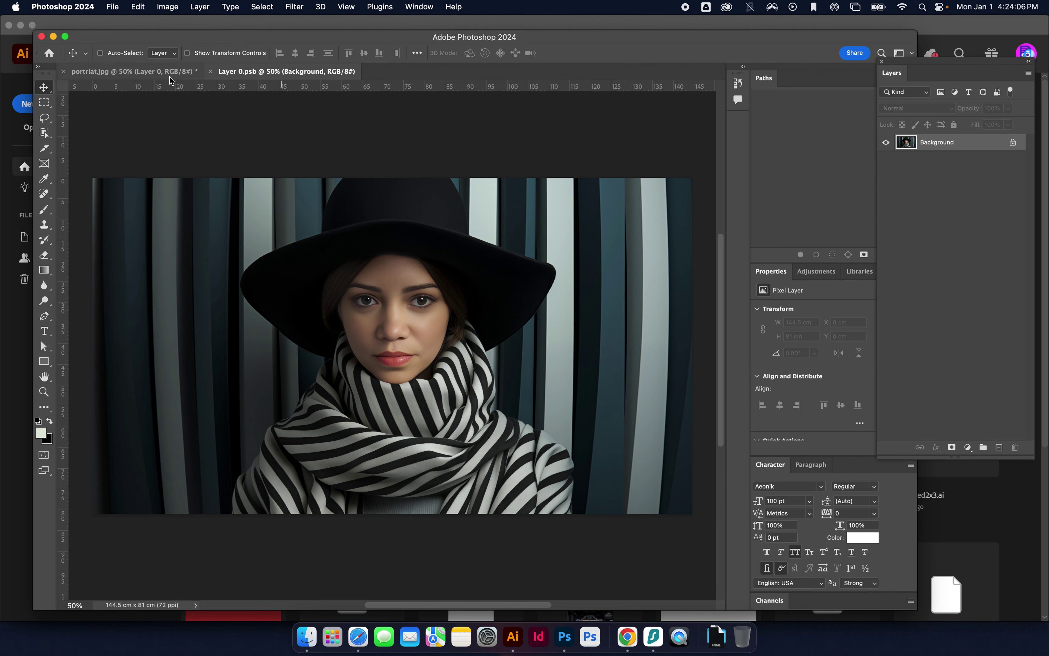
{"action": "left_click", "coordinate": [160, 76]}
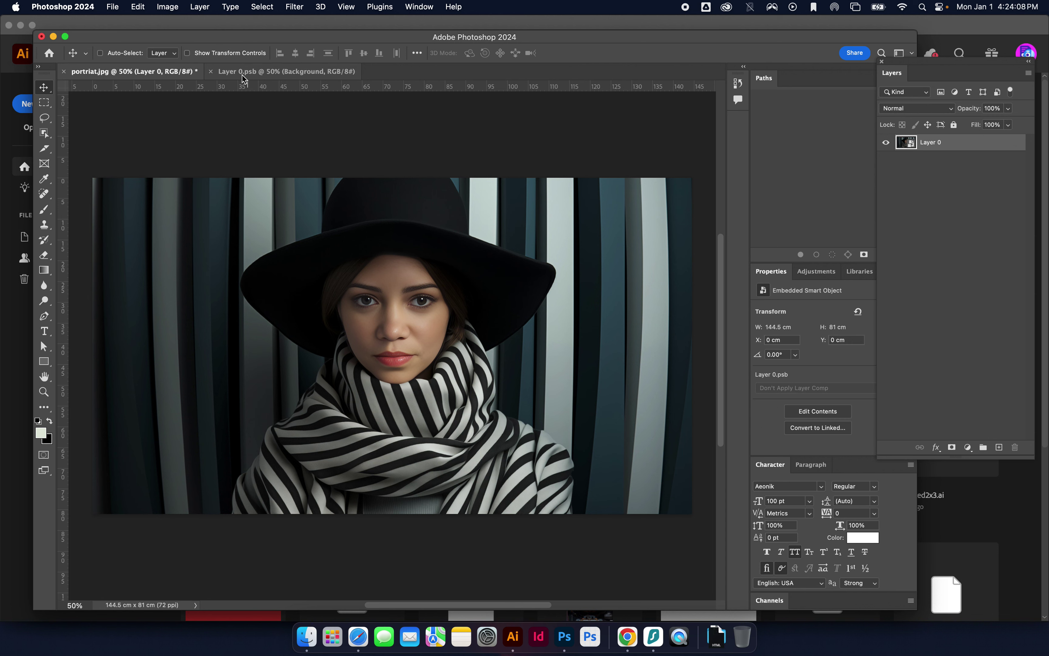
{"action": "key", "text": "ctrl+Tab"}
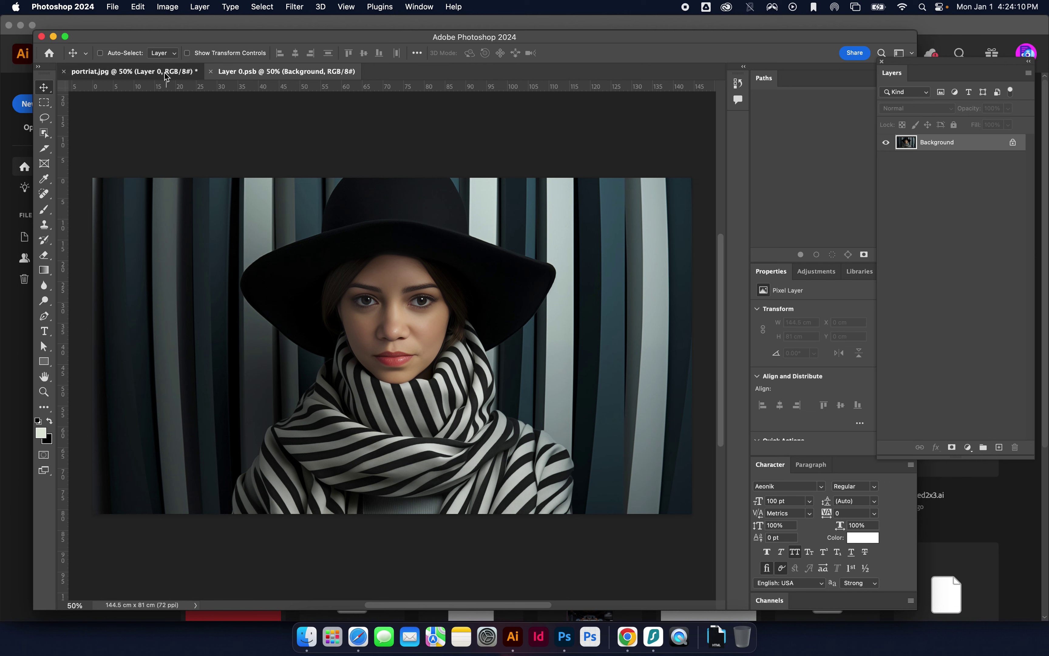
{"action": "left_click", "coordinate": [173, 78]}
{"action": "left_click", "coordinate": [247, 76]}
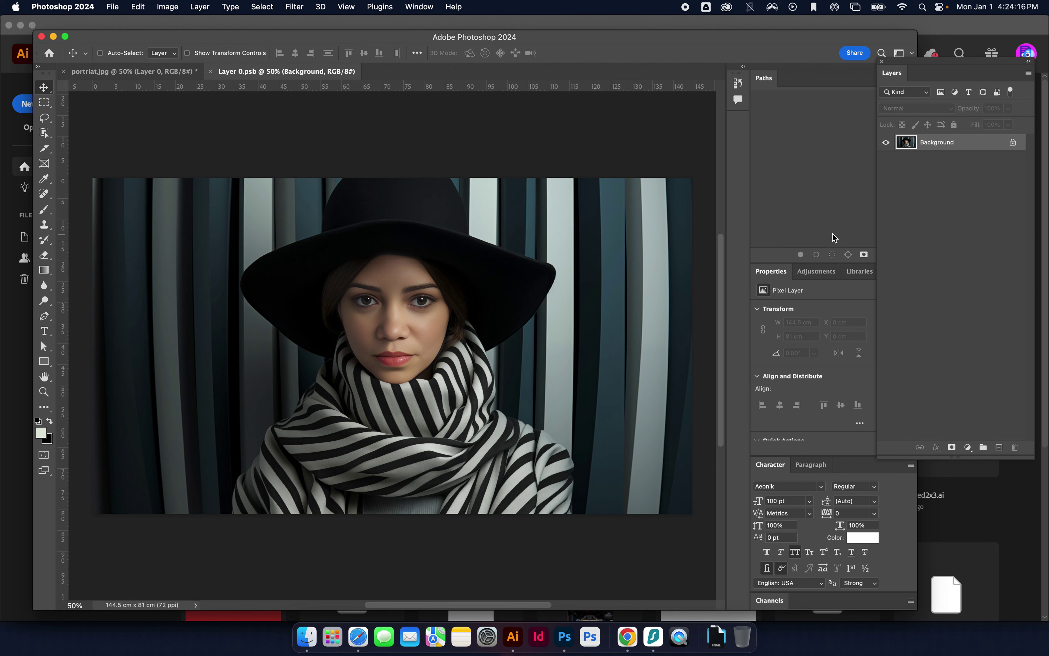
Step: Add a Hue/Saturation adjustment layer with Saturation at minimum to make the portrait grayscale
{"action": "left_click", "coordinate": [968, 448]}
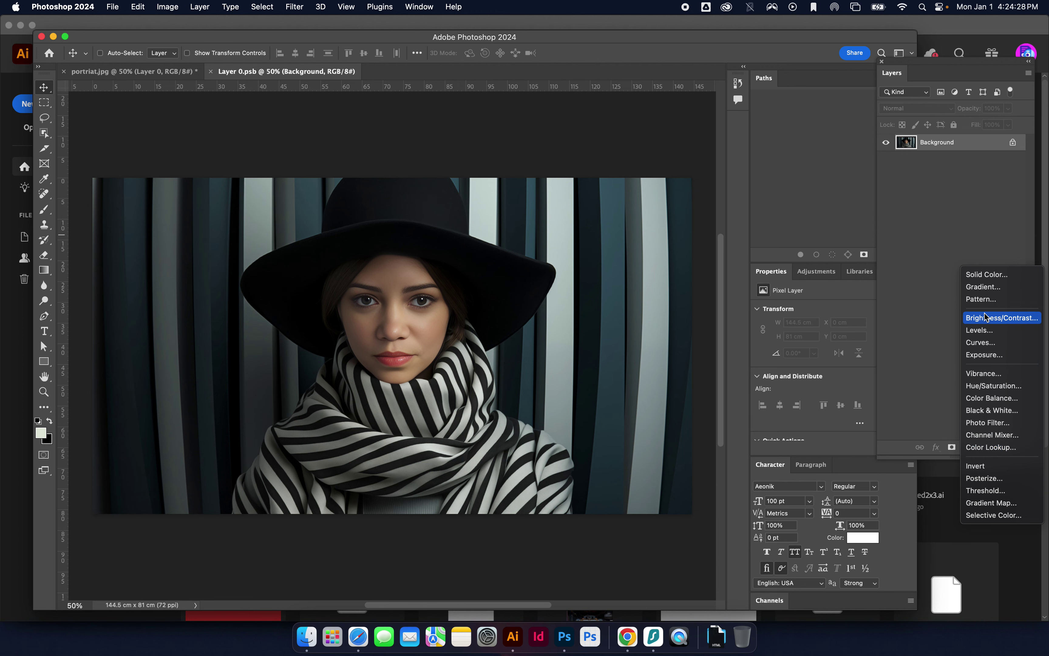
{"action": "left_click", "coordinate": [992, 389]}
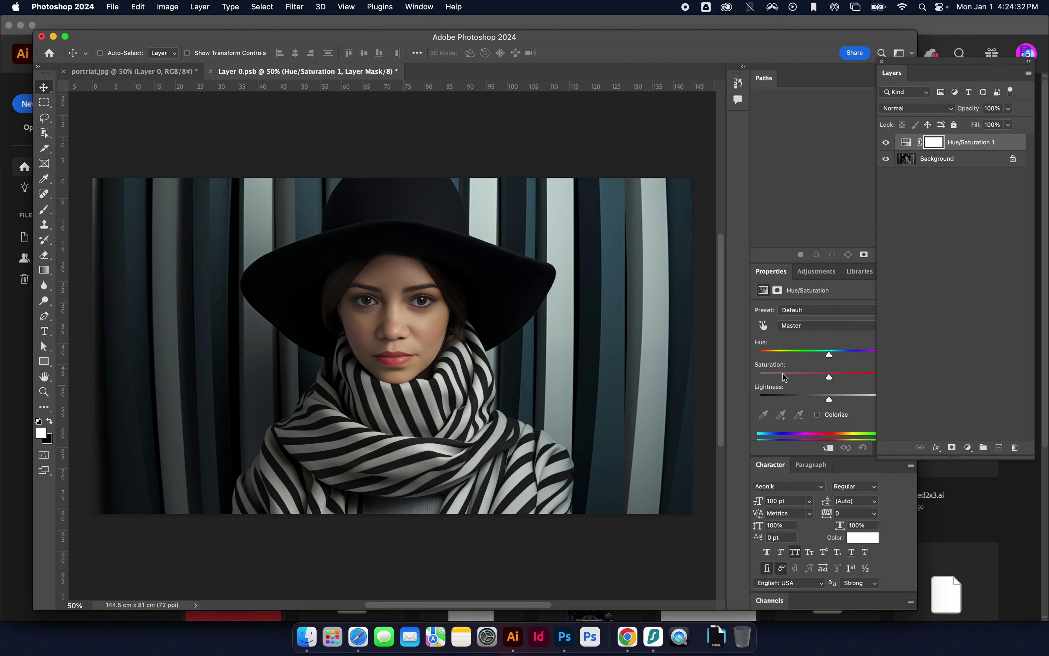
{"action": "left_click_drag", "start_coordinate": [828, 378], "coordinate": [748, 376]}
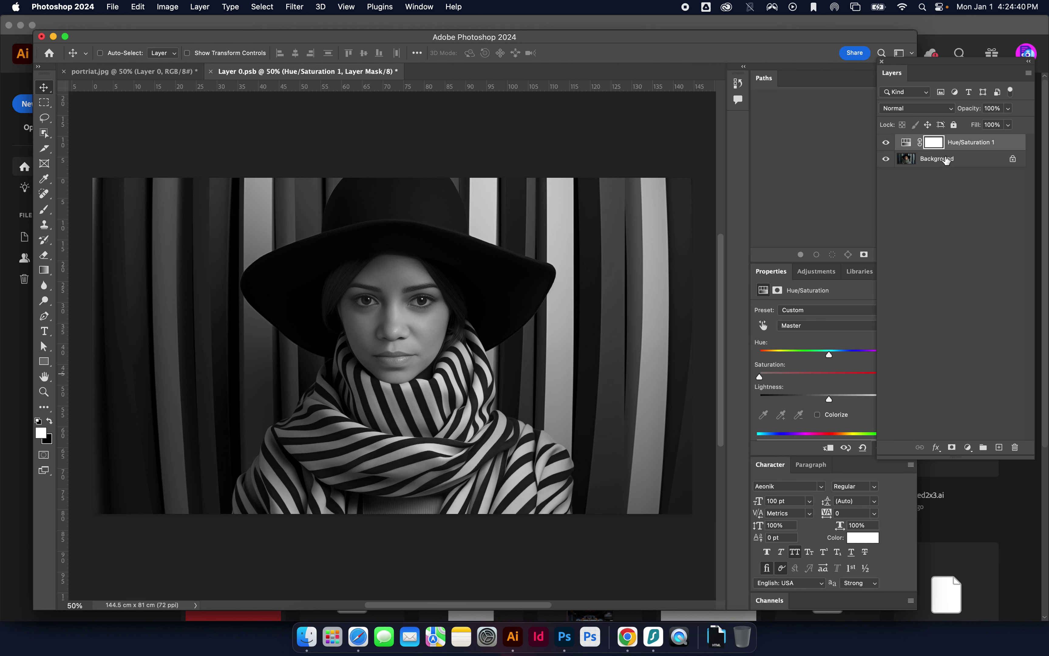
{"action": "left_click", "coordinate": [906, 143]}
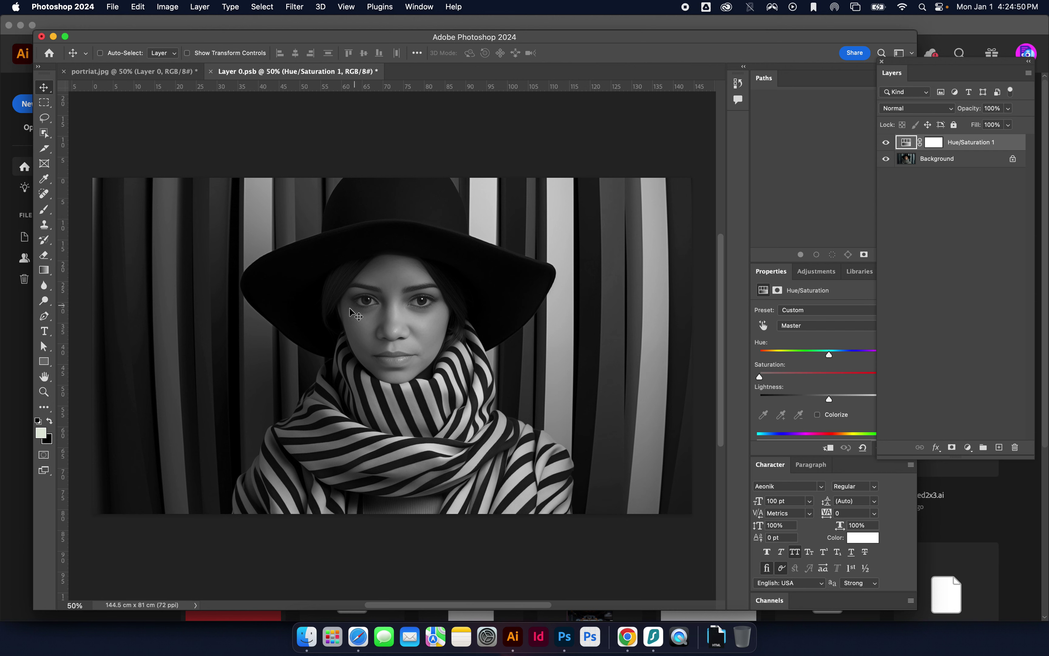
Step: Save Layer 0.psb and close it to return to portriat.jpg
{"action": "left_click", "coordinate": [111, 7]}
{"action": "left_click", "coordinate": [127, 130]}
{"action": "left_click", "coordinate": [211, 72]}
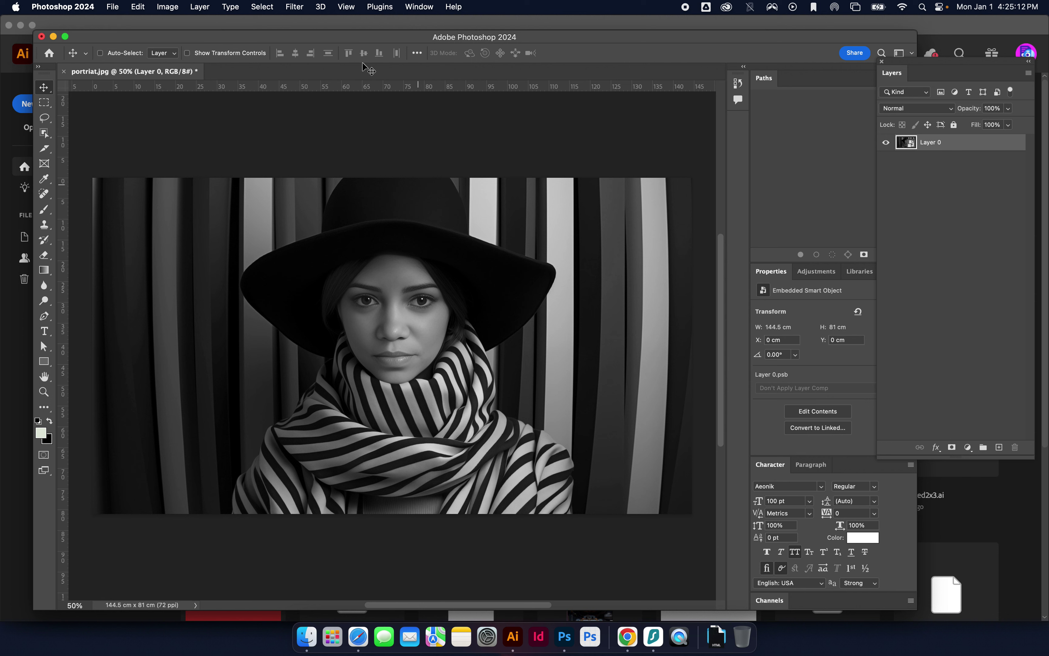
Step: Apply the Filter Gallery's Artistic > Cutout effect as a smart filter, lowering Number of Levels
{"action": "left_click", "coordinate": [297, 8]}
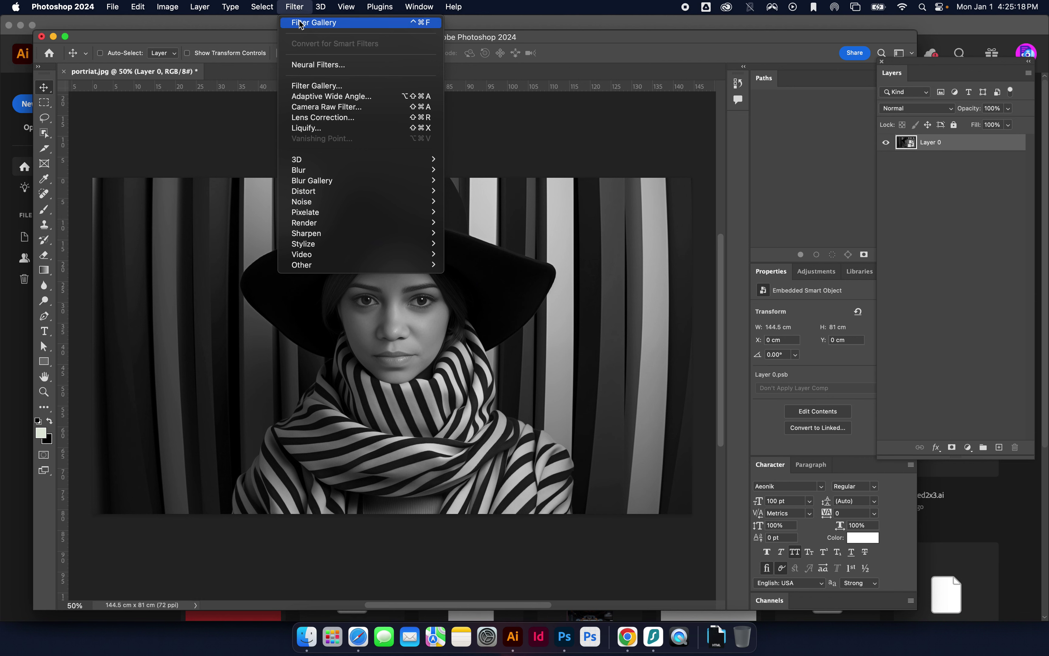
{"action": "left_click", "coordinate": [315, 86]}
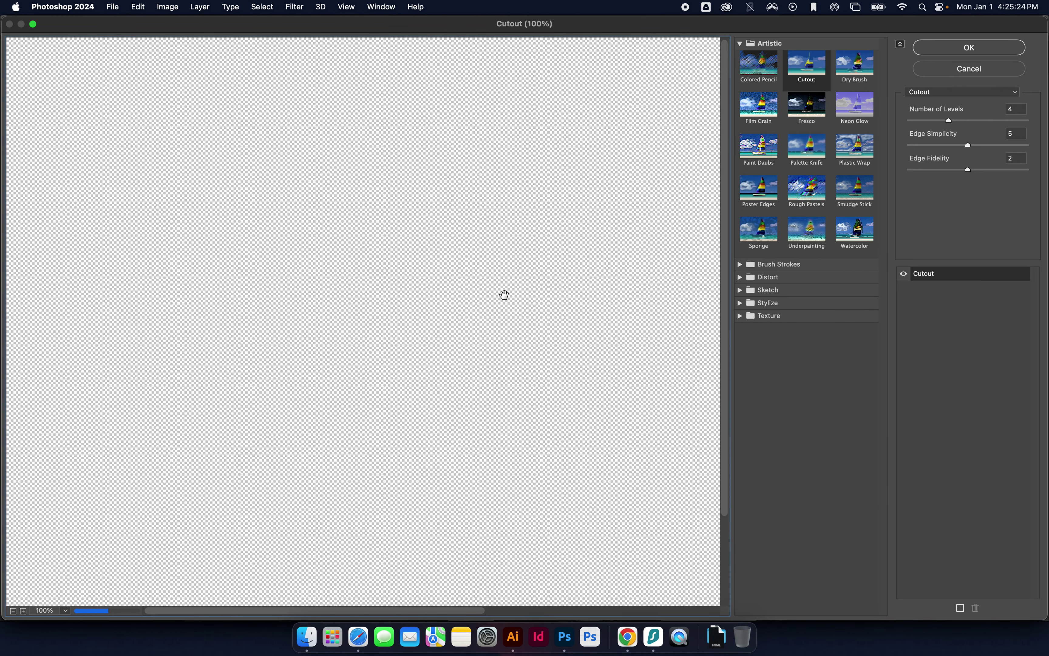
{"action": "left_click", "coordinate": [810, 74]}
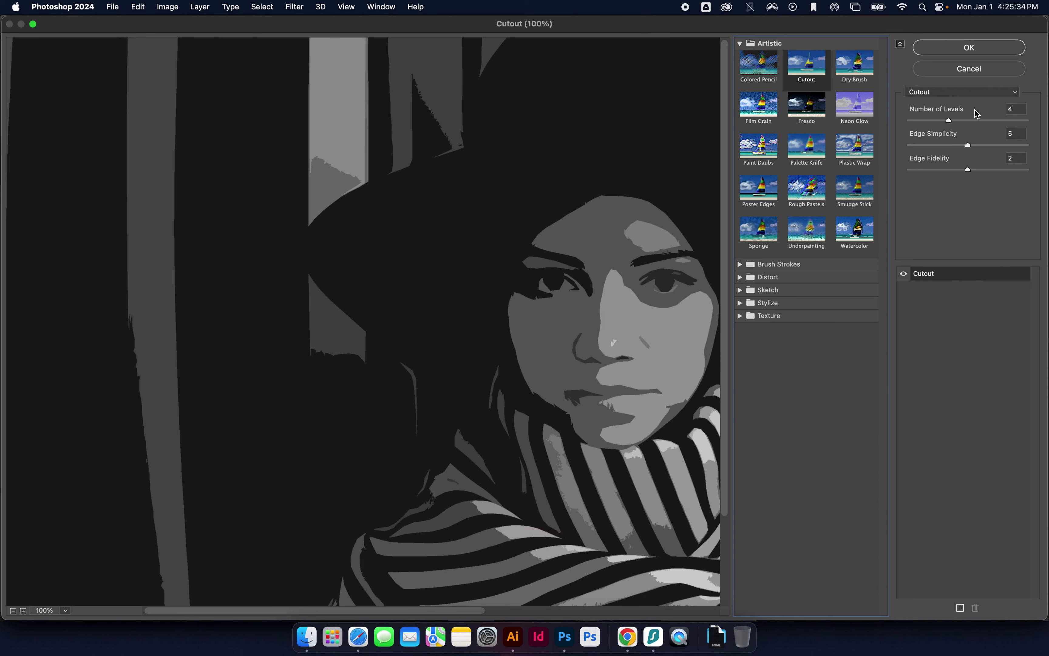
{"action": "left_click", "coordinate": [970, 145]}
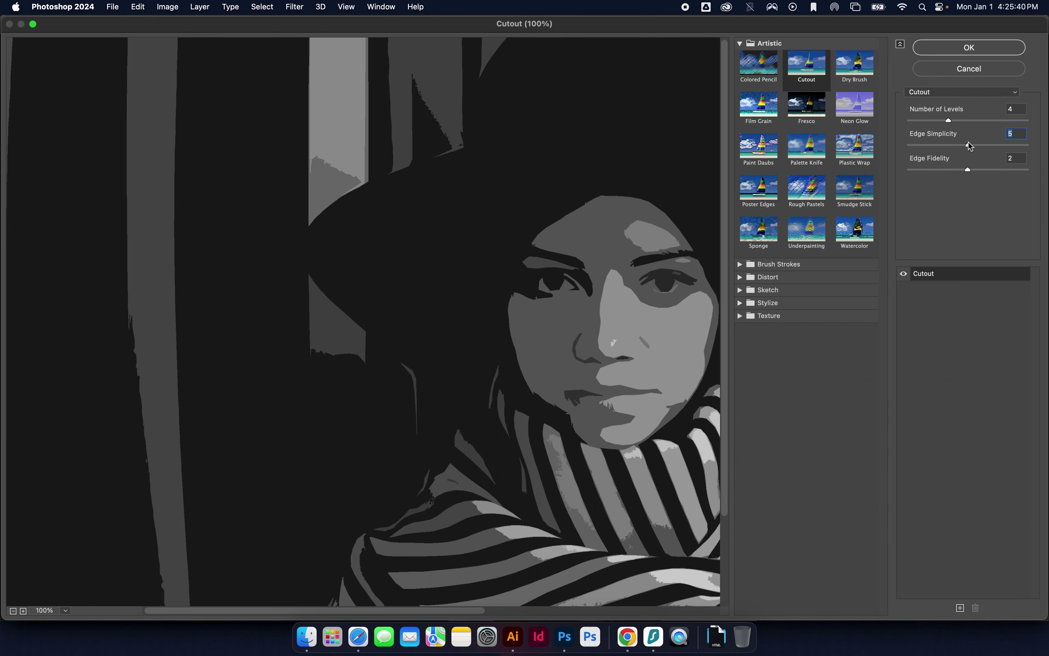
{"action": "mouse_move", "coordinate": [950, 121]}
{"action": "left_mouse_down"}
{"action": "mouse_move", "coordinate": [936, 121]}
{"action": "mouse_move", "coordinate": [956, 125]}
{"action": "left_mouse_up"}
{"action": "left_click", "coordinate": [971, 48]}
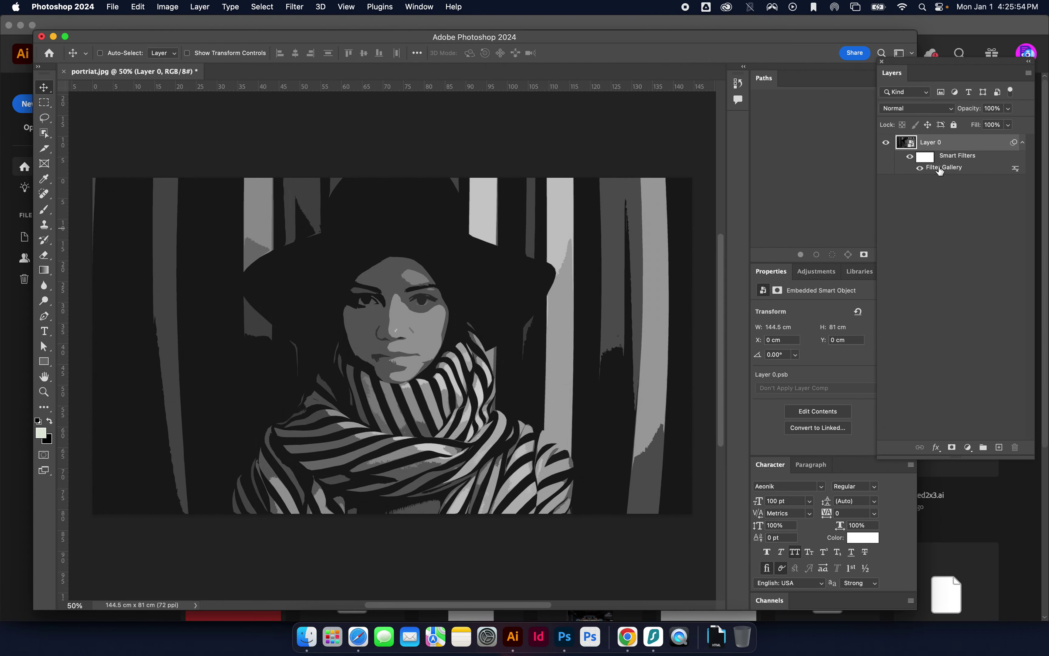
Step: In Layer 0.psb, add a Brightness/Contrast layer with contrast near maximum and save
{"action": "left_click", "coordinate": [911, 145]}
{"action": "double_click", "coordinate": [912, 146]}
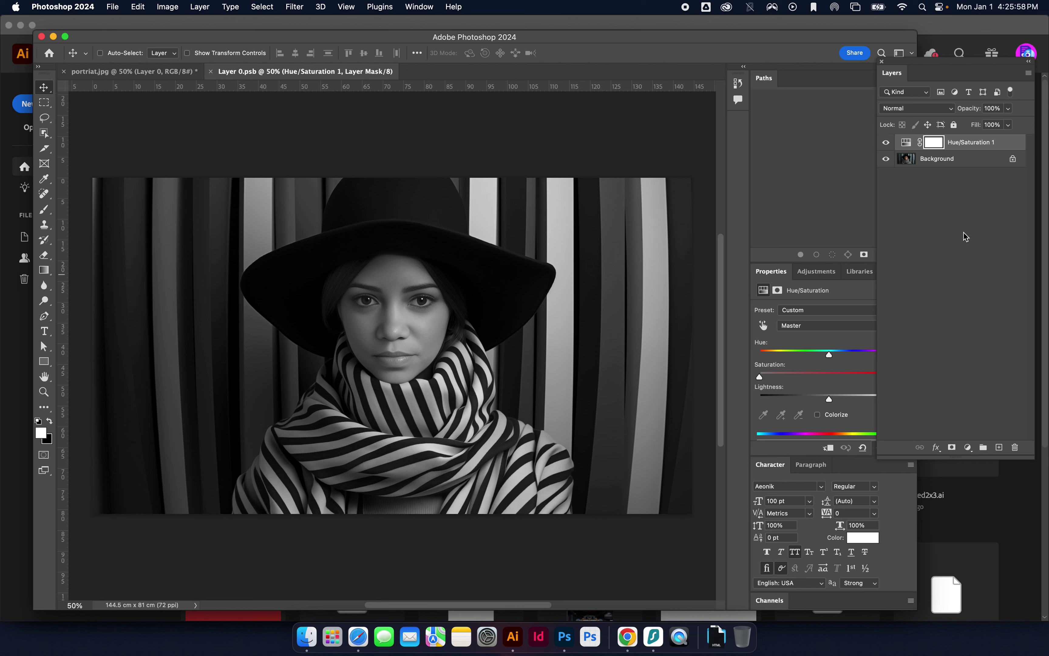
{"action": "left_click", "coordinate": [968, 449]}
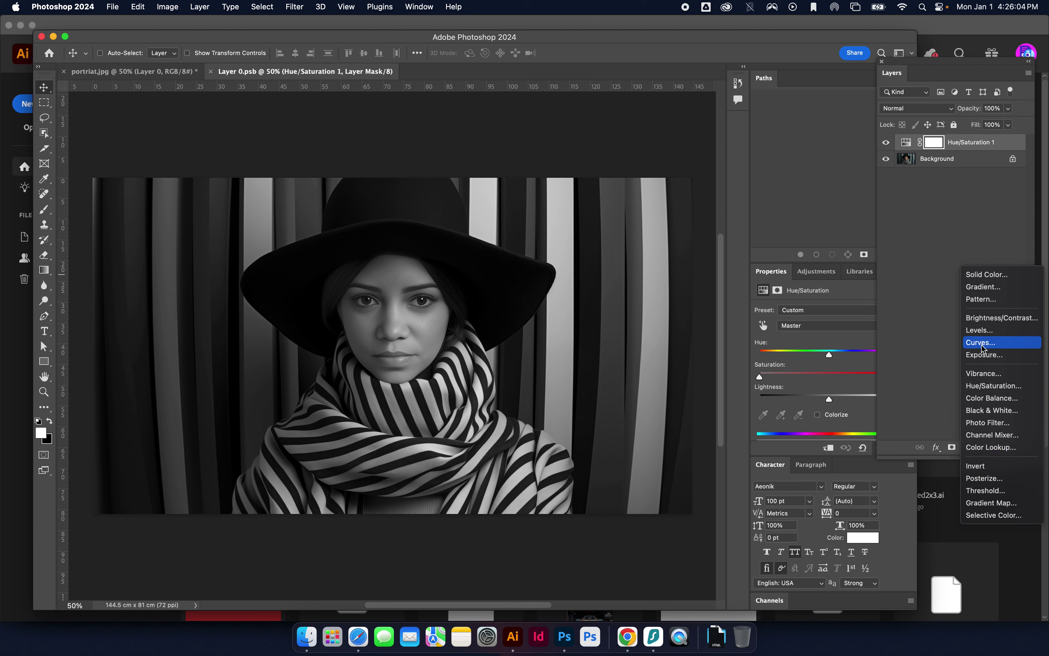
{"action": "left_click", "coordinate": [989, 325]}
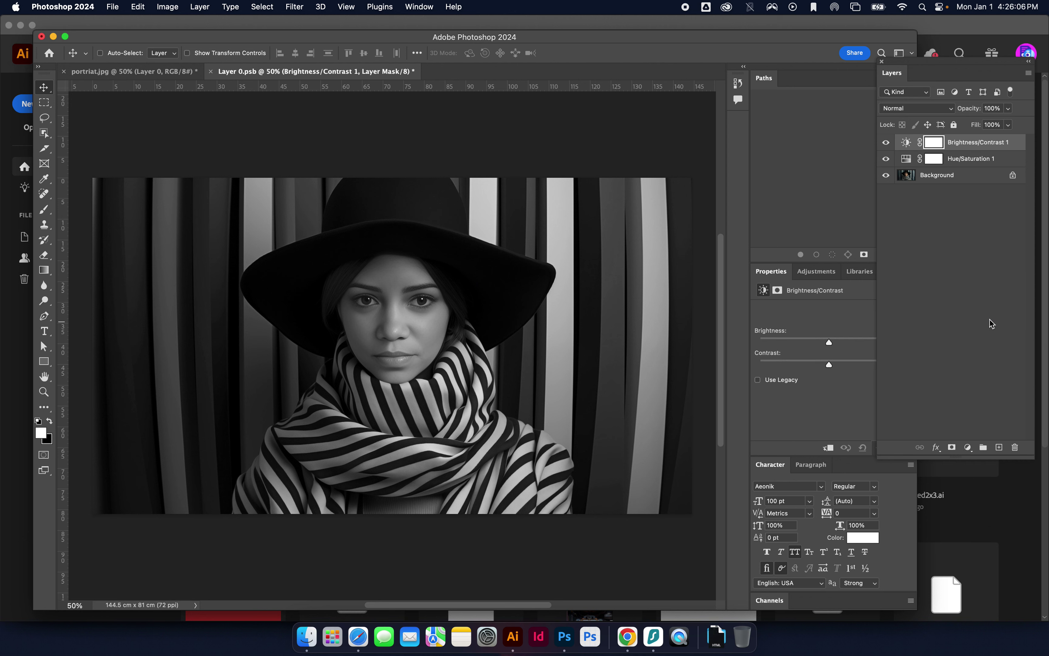
{"action": "left_click_drag", "start_coordinate": [833, 362], "coordinate": [873, 362]}
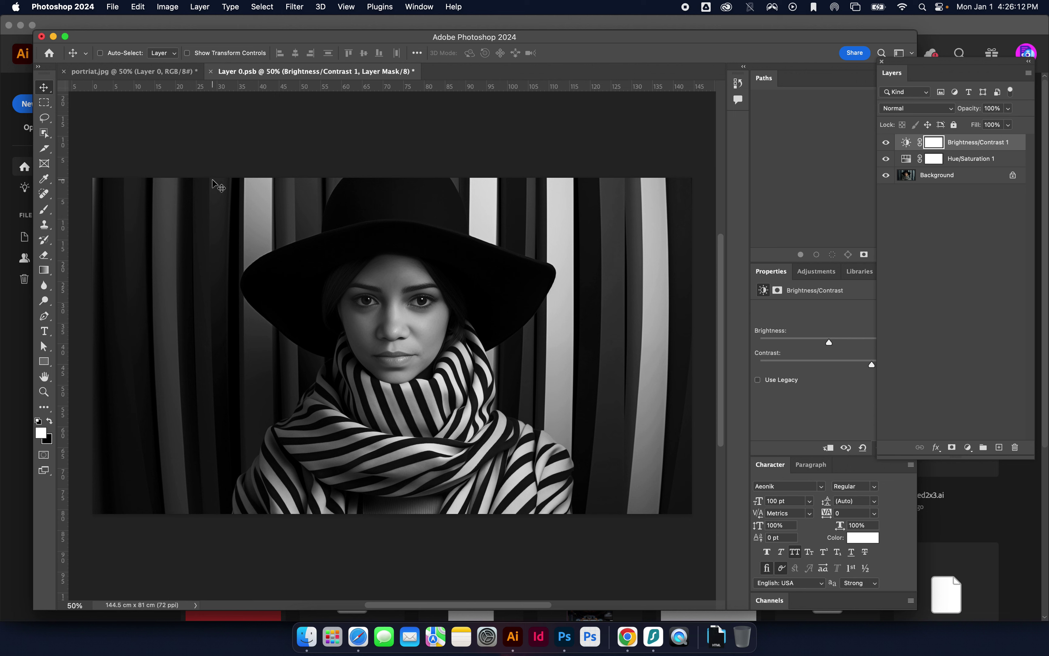
{"action": "left_click", "coordinate": [112, 7]}
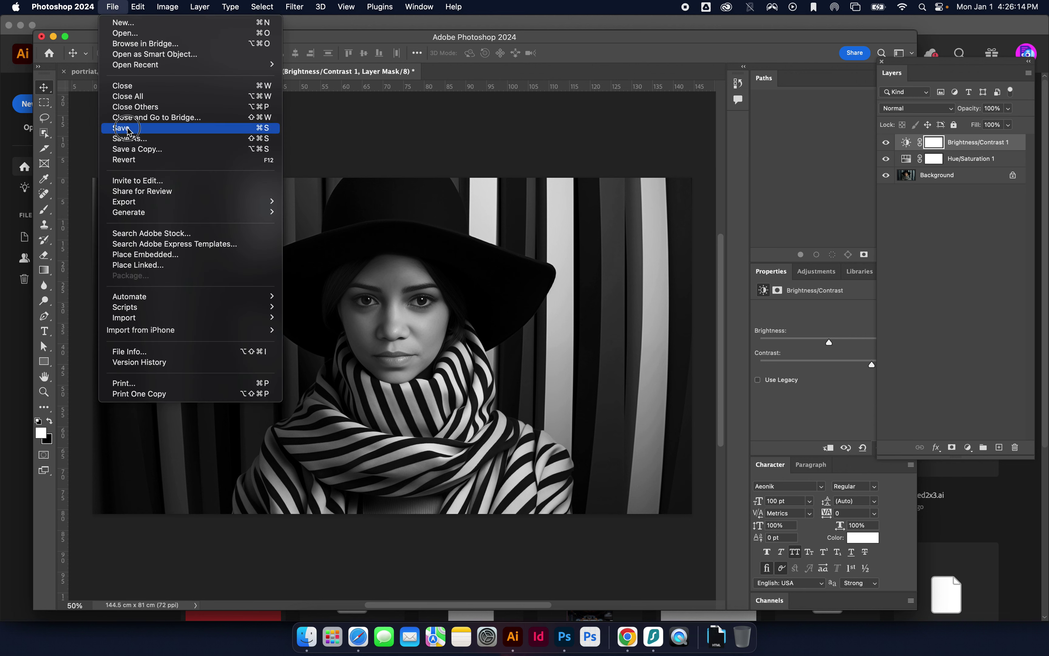
{"action": "left_click", "coordinate": [199, 127]}
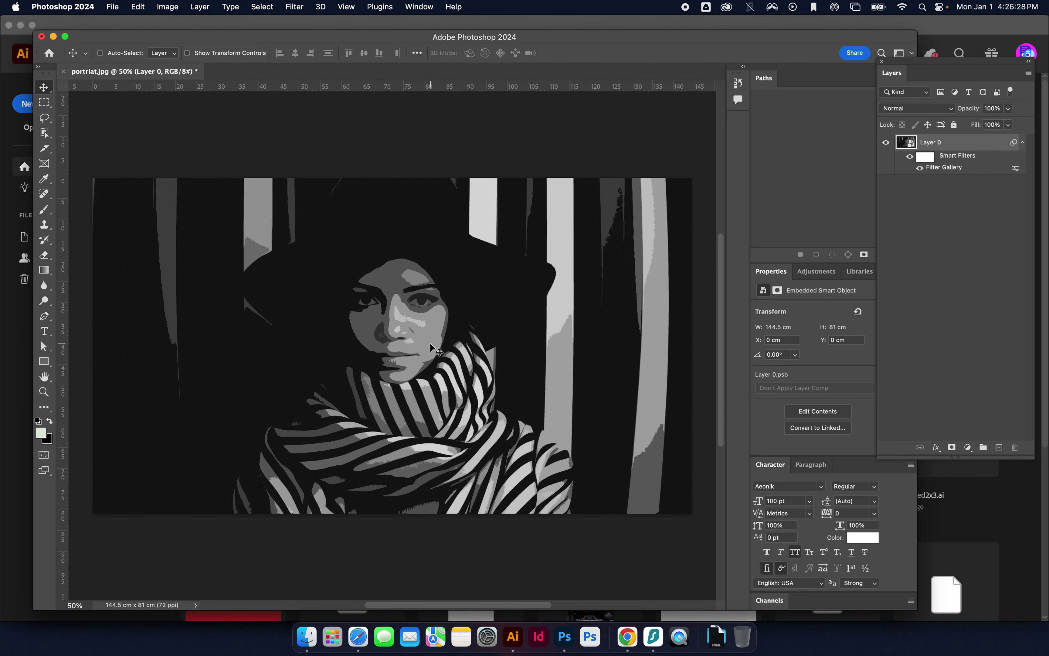
Step: Zoom the cutout portrait from 50% to 100% on the face
{"action": "key", "text": "super+equal"}
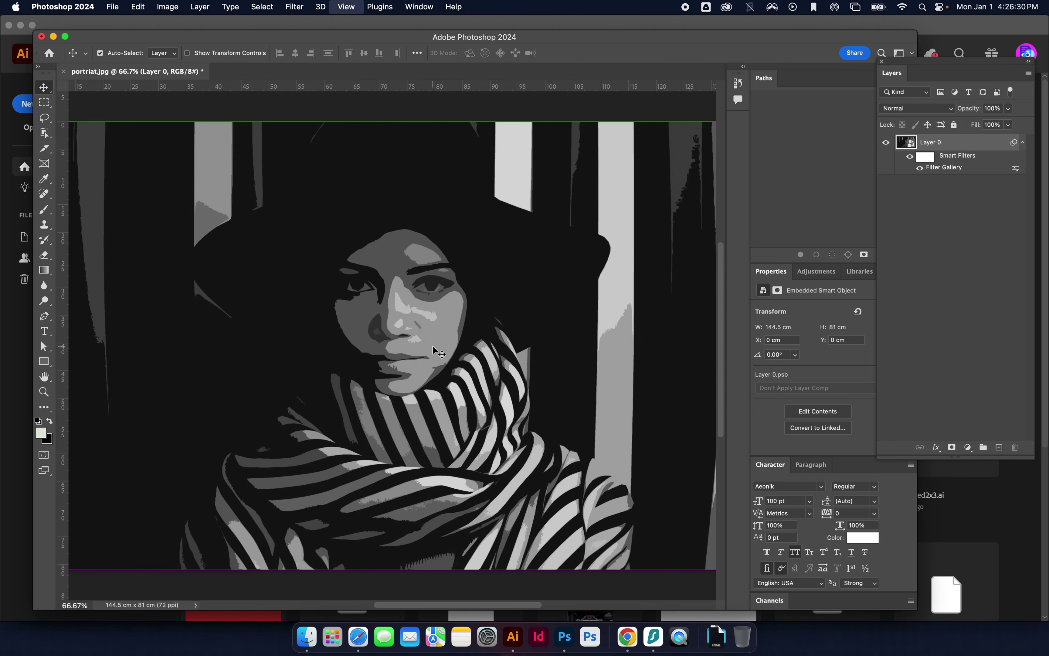
{"action": "key", "text": "super+equal"}
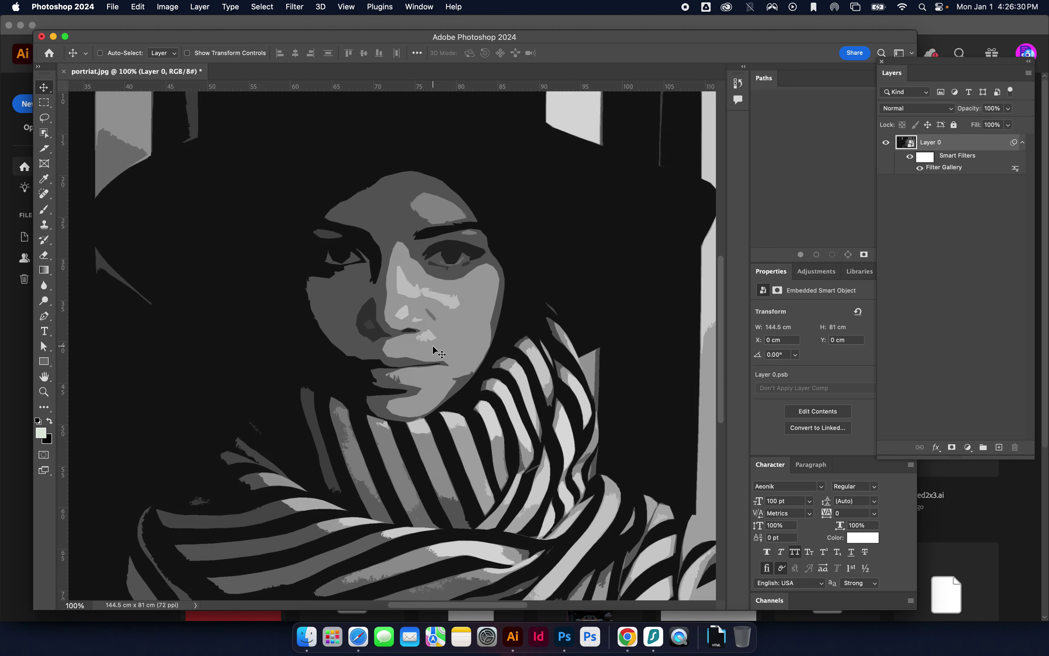
Step: Open Layer 0.psb in a floating window and select the Brightness/Contrast 1 layer
{"action": "double_click", "coordinate": [913, 146]}
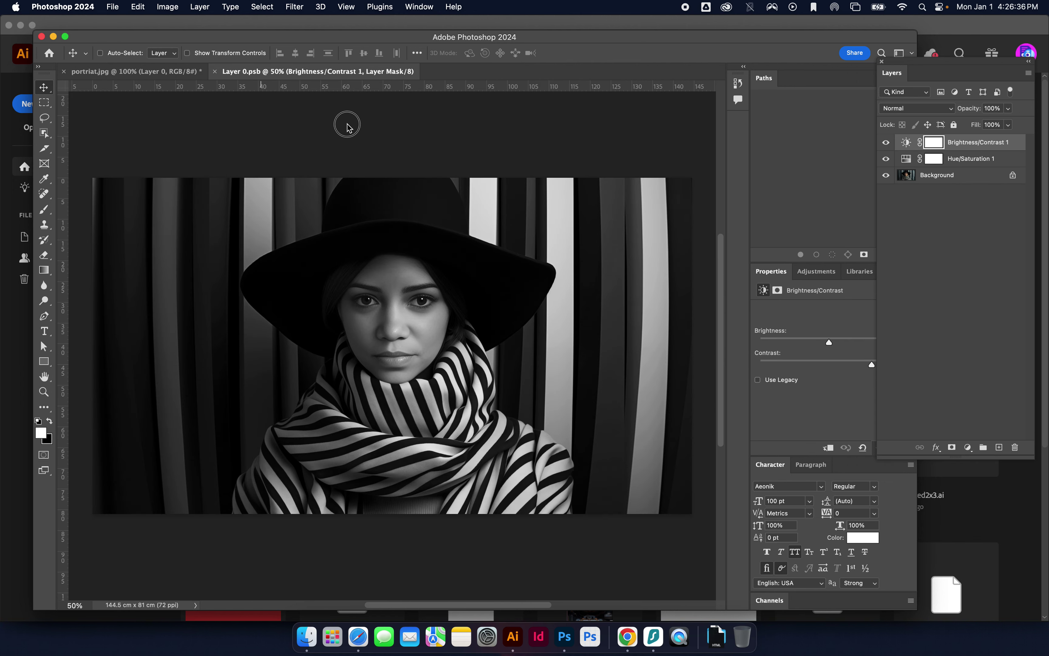
{"action": "left_click_drag", "start_coordinate": [304, 71], "coordinate": [615, 281]}
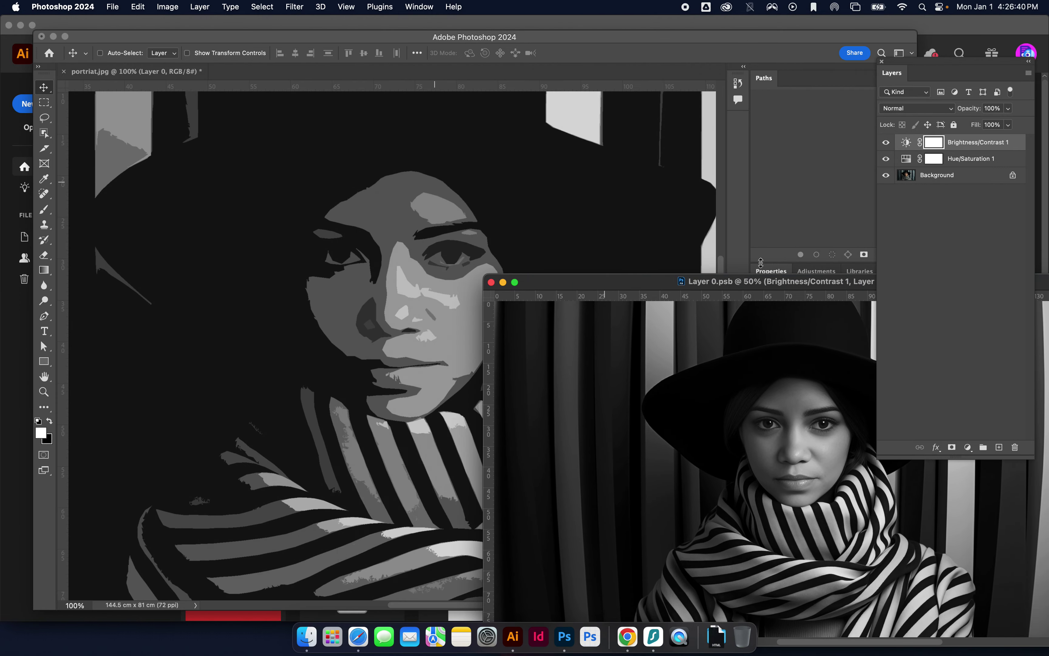
{"action": "left_click", "coordinate": [906, 144]}
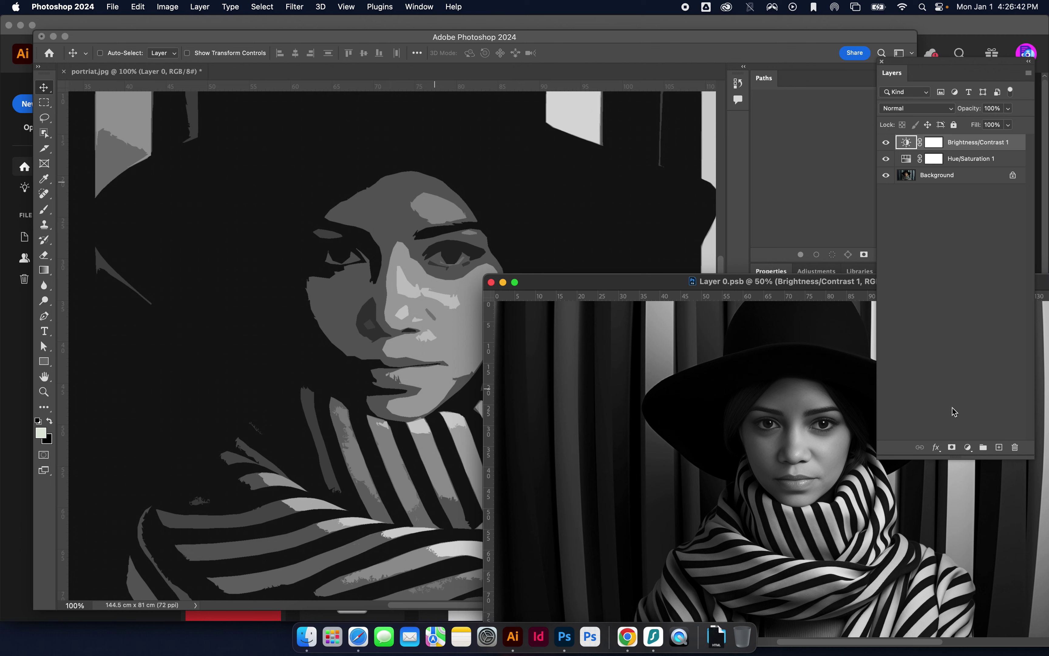
{"action": "left_click_drag", "start_coordinate": [663, 285], "coordinate": [657, 386]}
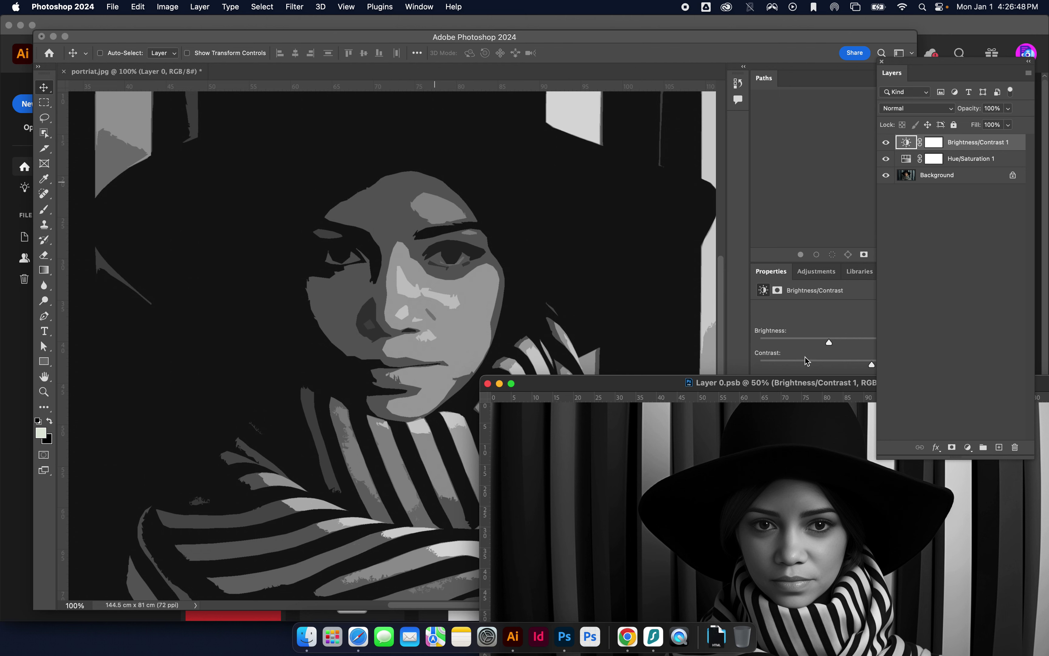
{"action": "left_click_drag", "start_coordinate": [923, 65], "coordinate": [959, 58]}
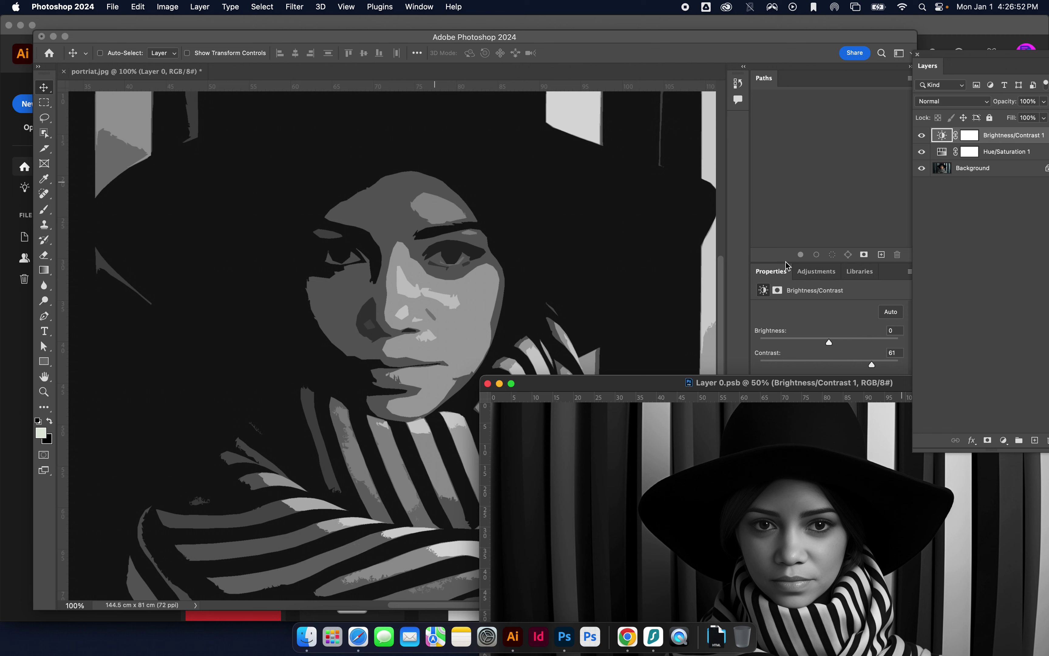
{"action": "left_click_drag", "start_coordinate": [672, 389], "coordinate": [650, 404]}
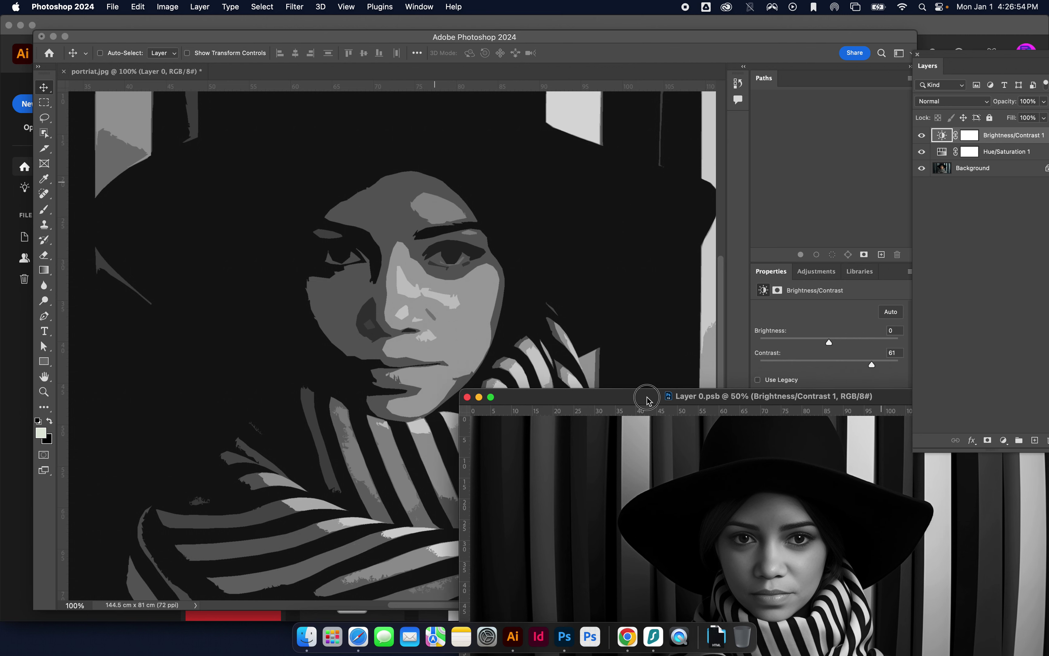
Step: Set Brightness/Contrast 1 to brightness 18 and contrast 84, then save Layer 0.psb
{"action": "left_click", "coordinate": [829, 343]}
{"action": "left_click_drag", "start_coordinate": [830, 344], "coordinate": [889, 367]}
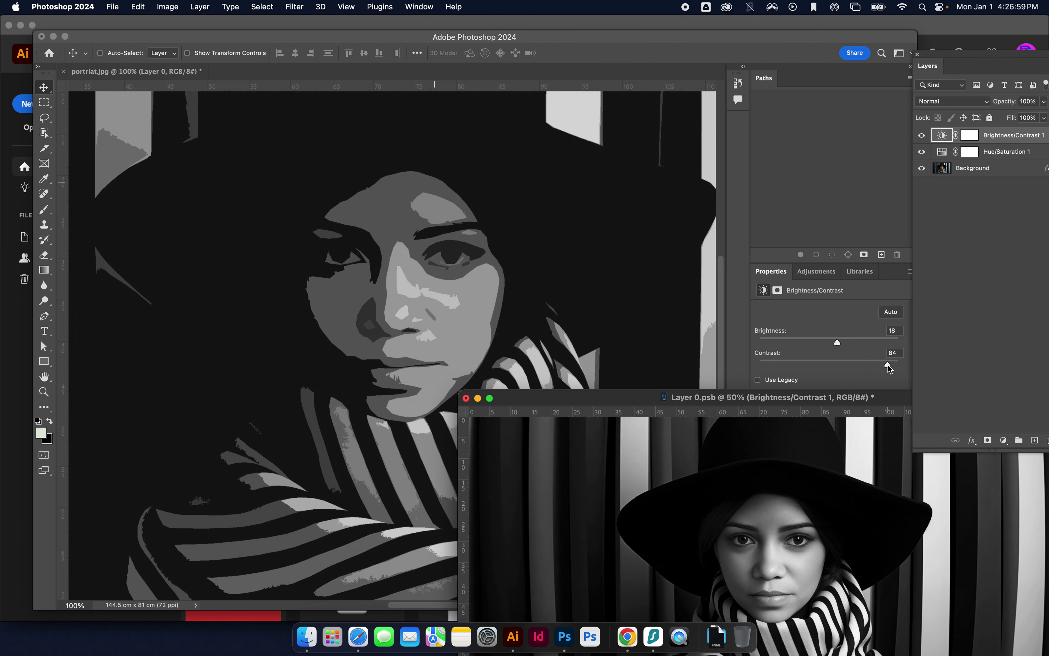
{"action": "left_click", "coordinate": [112, 6]}
{"action": "left_click", "coordinate": [130, 127]}
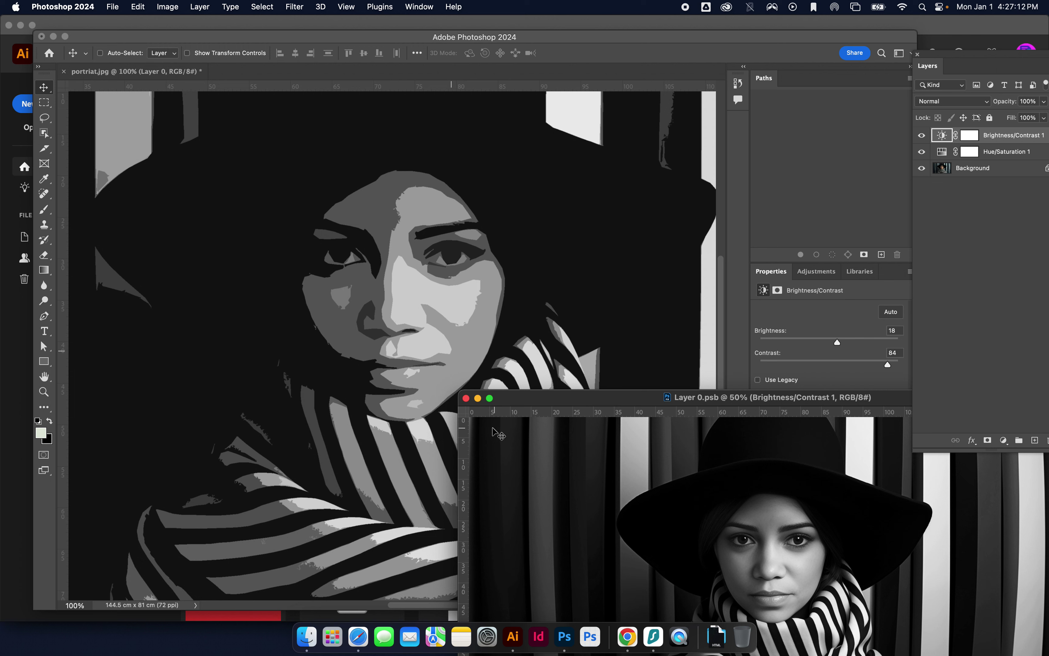
Step: Close Layer 0.psb and reopen the Filter Gallery smart filter, framing the face and scarf
{"action": "left_click", "coordinate": [466, 399]}
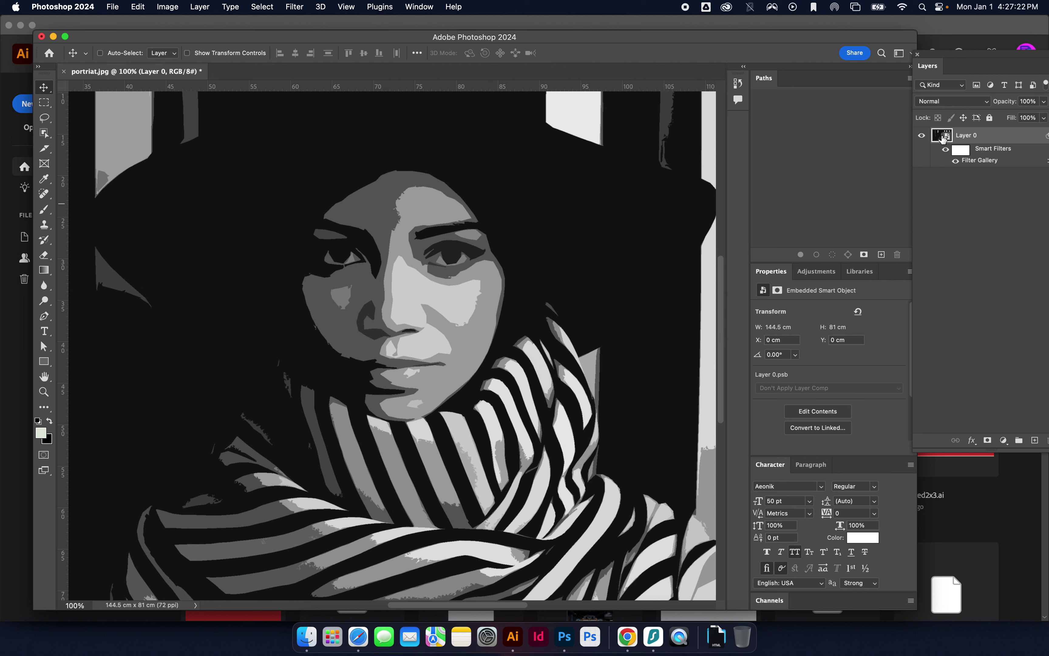
{"action": "double_click", "coordinate": [972, 161]}
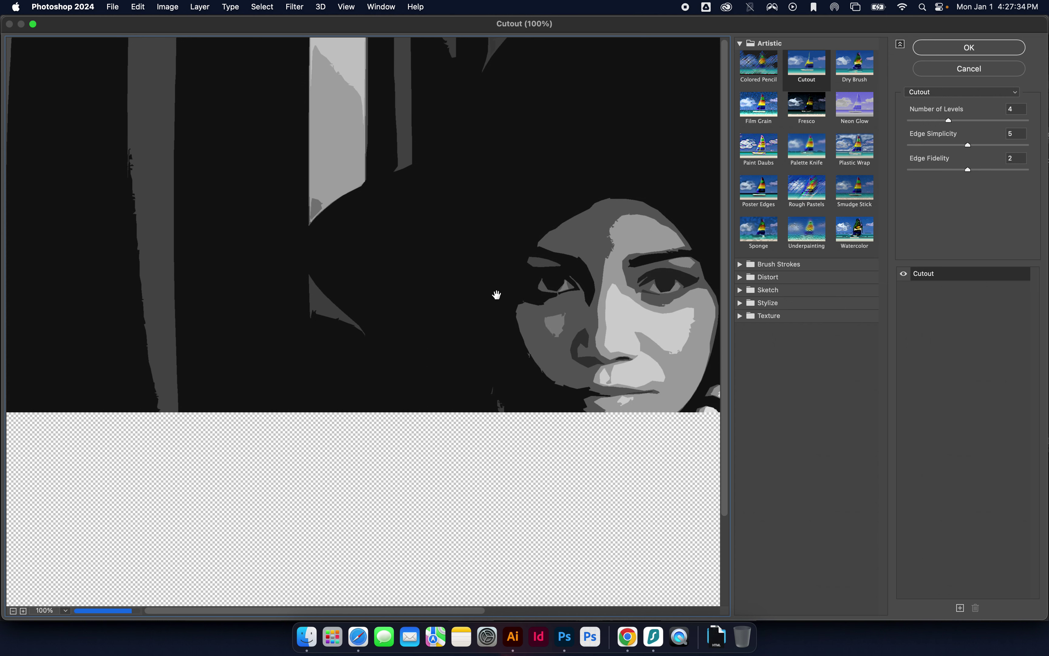
{"action": "left_click", "coordinate": [431, 235]}
{"action": "left_click_drag", "start_coordinate": [432, 235], "coordinate": [301, 149]}
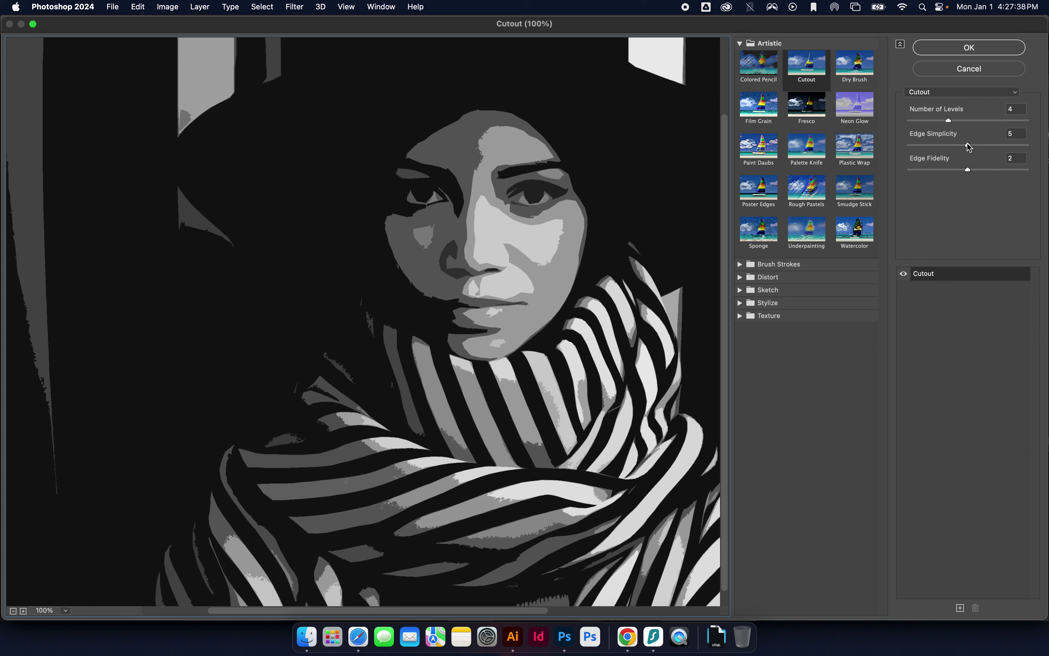
Step: Adjust the Cutout settings to 6 levels and edge fidelity 2, changing edge simplicity
{"action": "left_click_drag", "start_coordinate": [969, 146], "coordinate": [959, 149]}
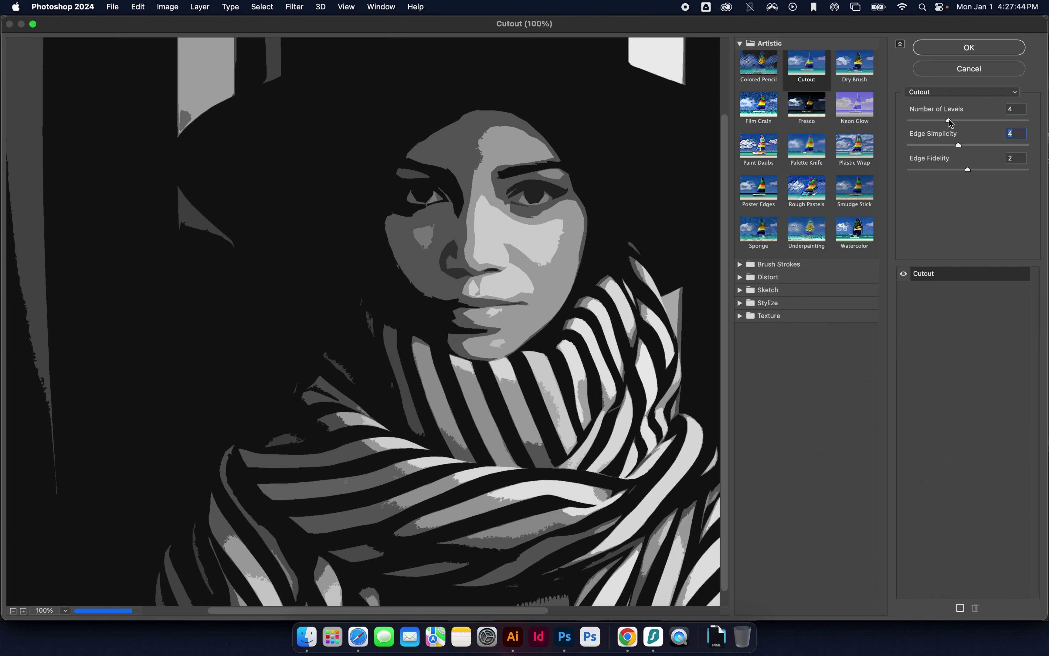
{"action": "left_click_drag", "start_coordinate": [950, 123], "coordinate": [990, 129]}
{"action": "left_click_drag", "start_coordinate": [968, 170], "coordinate": [983, 170]}
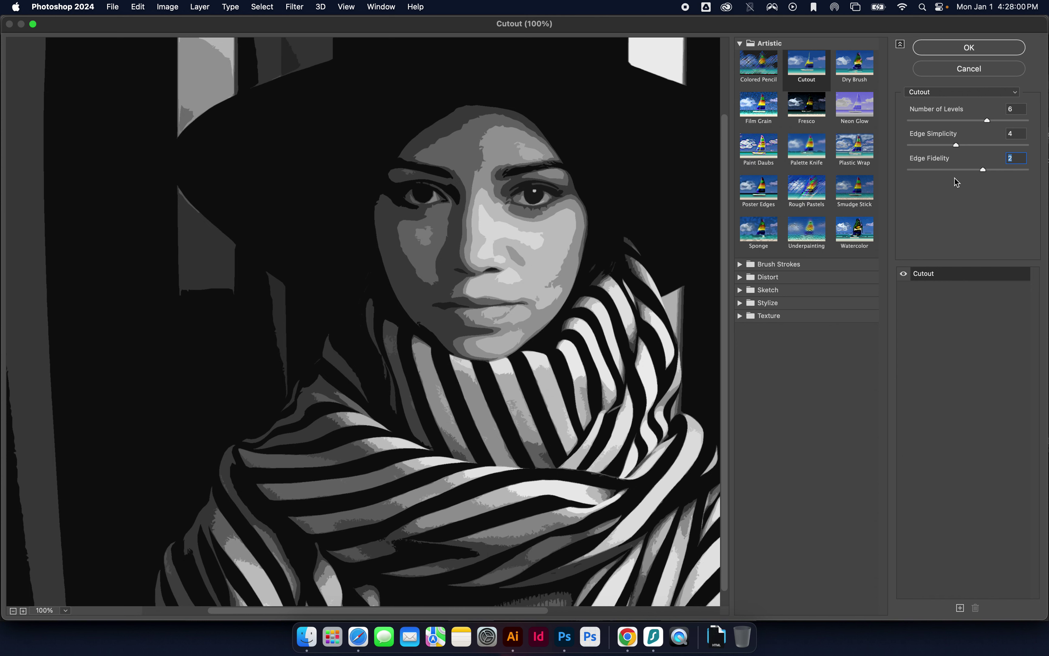
{"action": "left_click", "coordinate": [944, 170]}
Step: Try different Cutout slider values, settle on 4 levels, edge simplicity 5 and edge fidelity 2, then apply
{"action": "left_click", "coordinate": [945, 173]}
{"action": "left_click", "coordinate": [956, 146]}
{"action": "left_click_drag", "start_coordinate": [957, 149], "coordinate": [944, 147]}
{"action": "left_click_drag", "start_coordinate": [946, 146], "coordinate": [988, 151]}
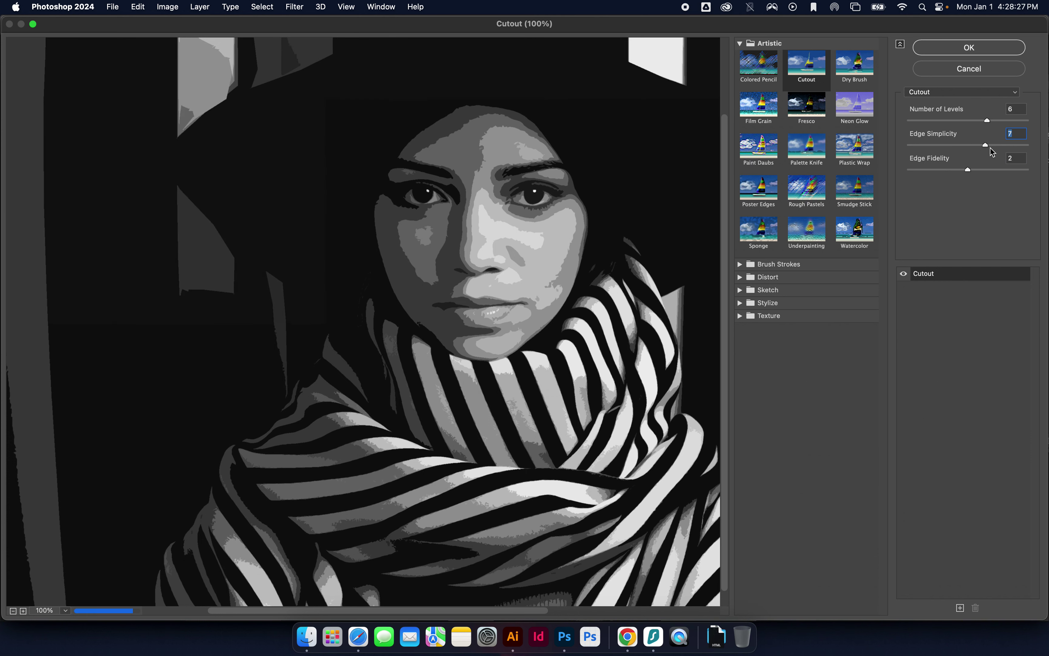
{"action": "left_click_drag", "start_coordinate": [987, 149], "coordinate": [970, 149]}
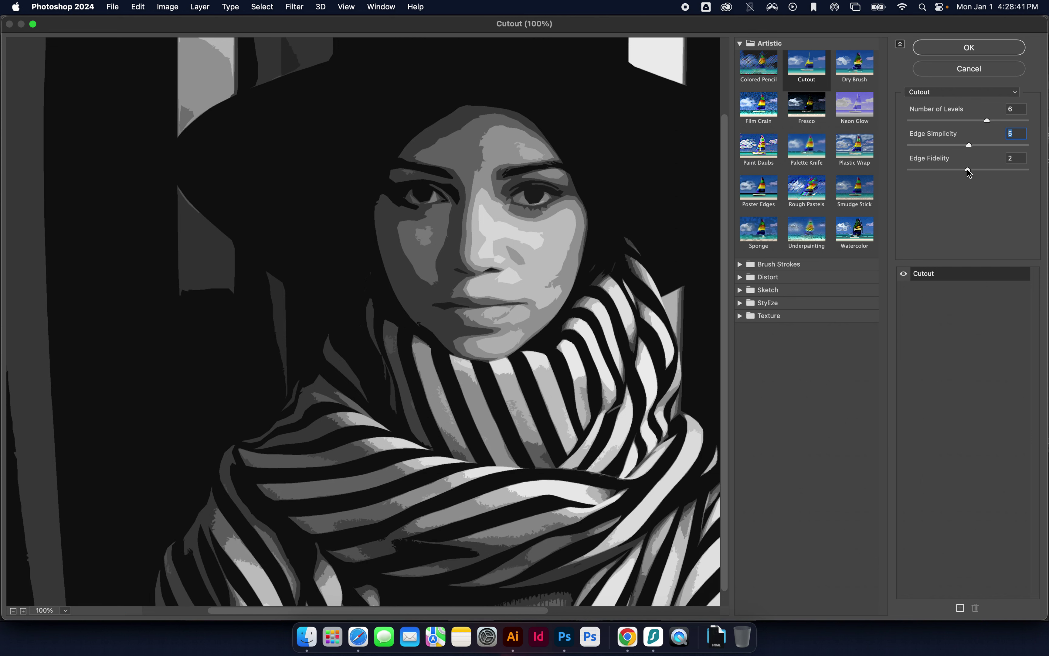
{"action": "left_click_drag", "start_coordinate": [970, 172], "coordinate": [1001, 173]}
{"action": "left_click_drag", "start_coordinate": [998, 169], "coordinate": [942, 171]}
{"action": "left_click_drag", "start_coordinate": [988, 122], "coordinate": [954, 123]}
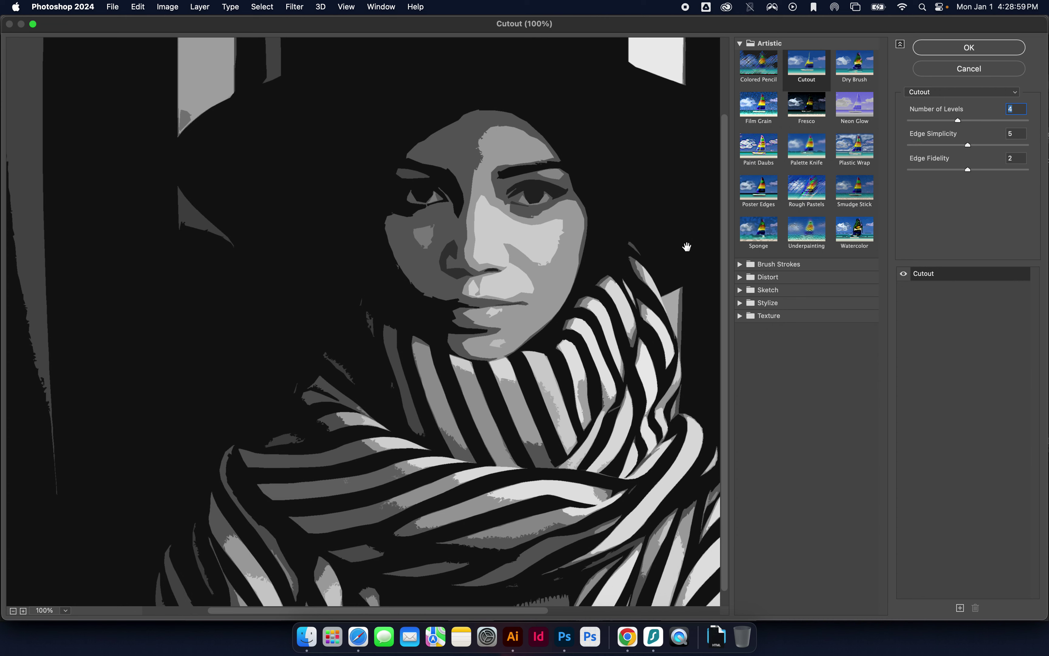
{"action": "left_click", "coordinate": [970, 47]}
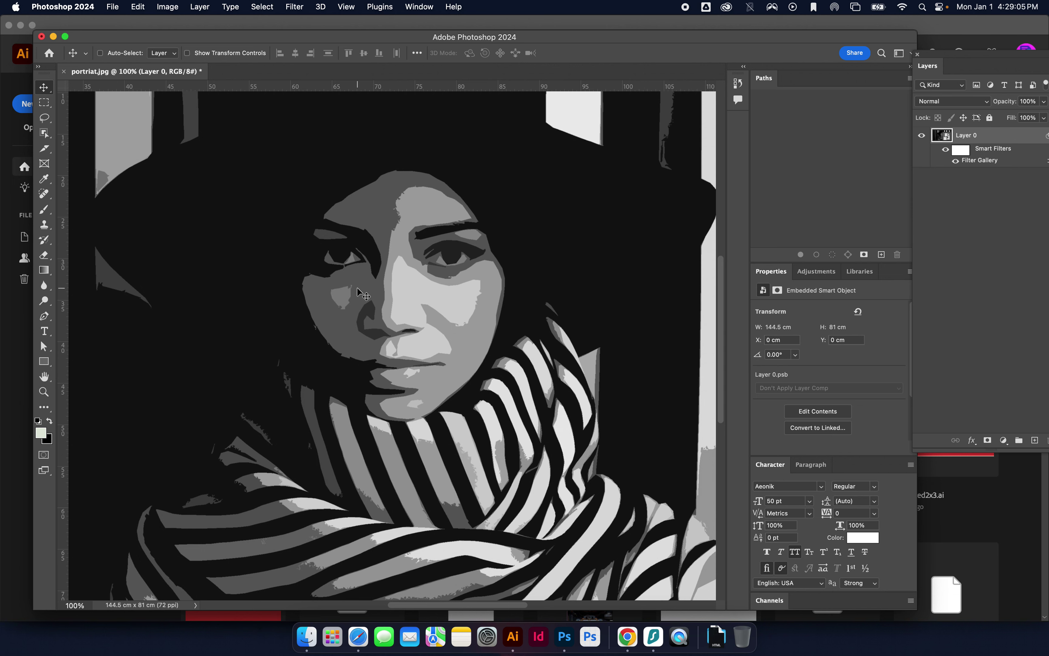
Step: Zoom out to 50% so the entire cutout portrait is visible
{"action": "key", "text": "super+minus"}
{"action": "key", "text": "super+minus"}
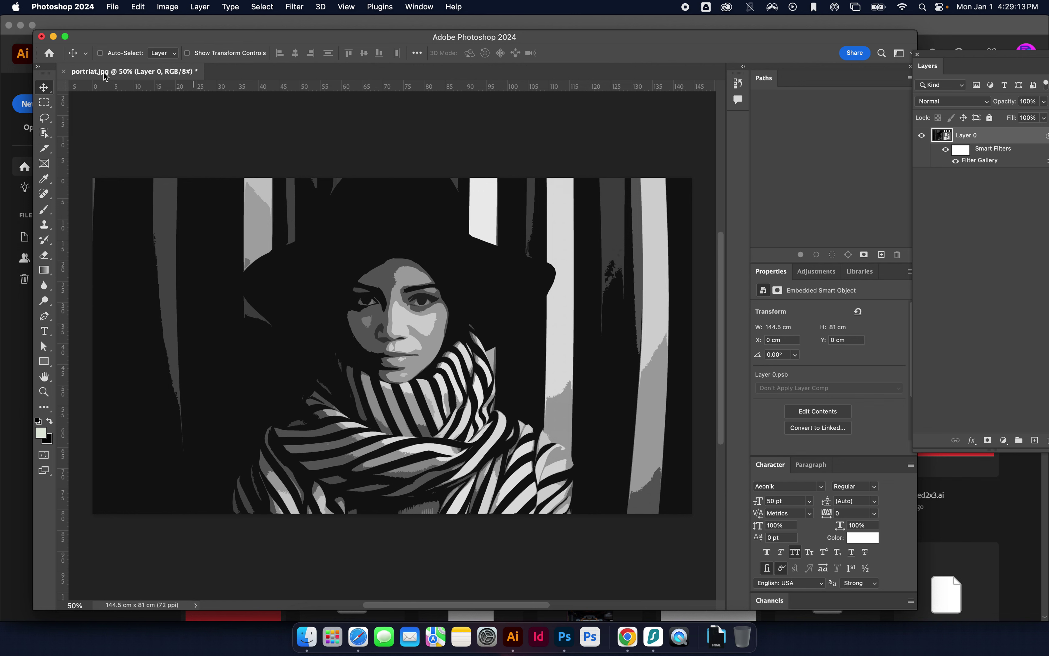
Step: Quick Export the portrait as a PNG to the Desktop, named portriat1.png
{"action": "left_click", "coordinate": [112, 5]}
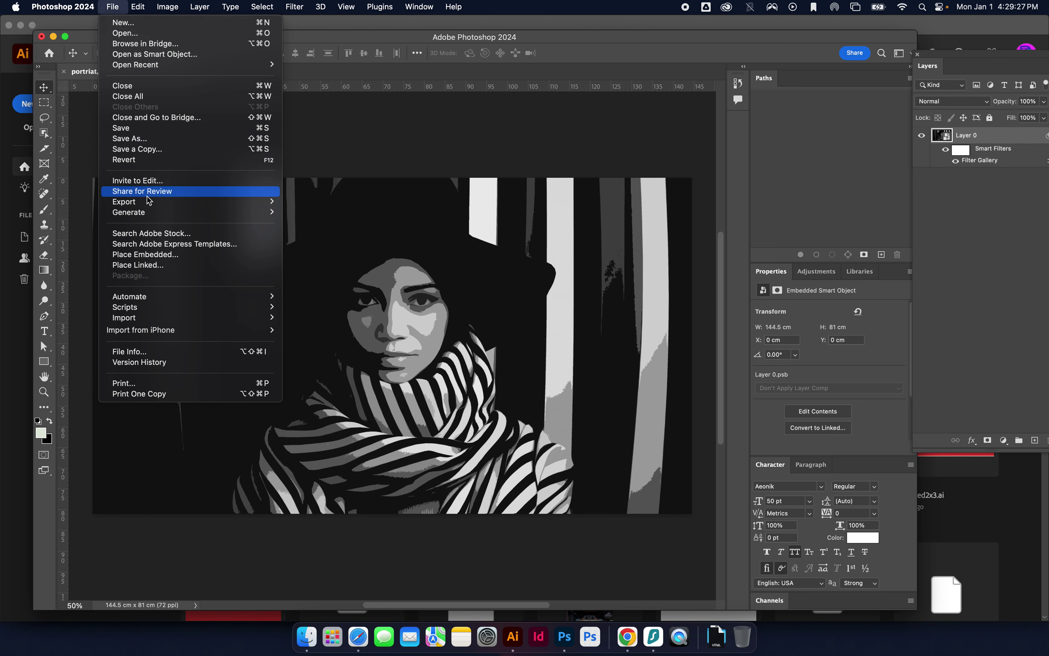
{"action": "mouse_move", "coordinate": [149, 202]}
{"action": "left_click", "coordinate": [295, 204]}
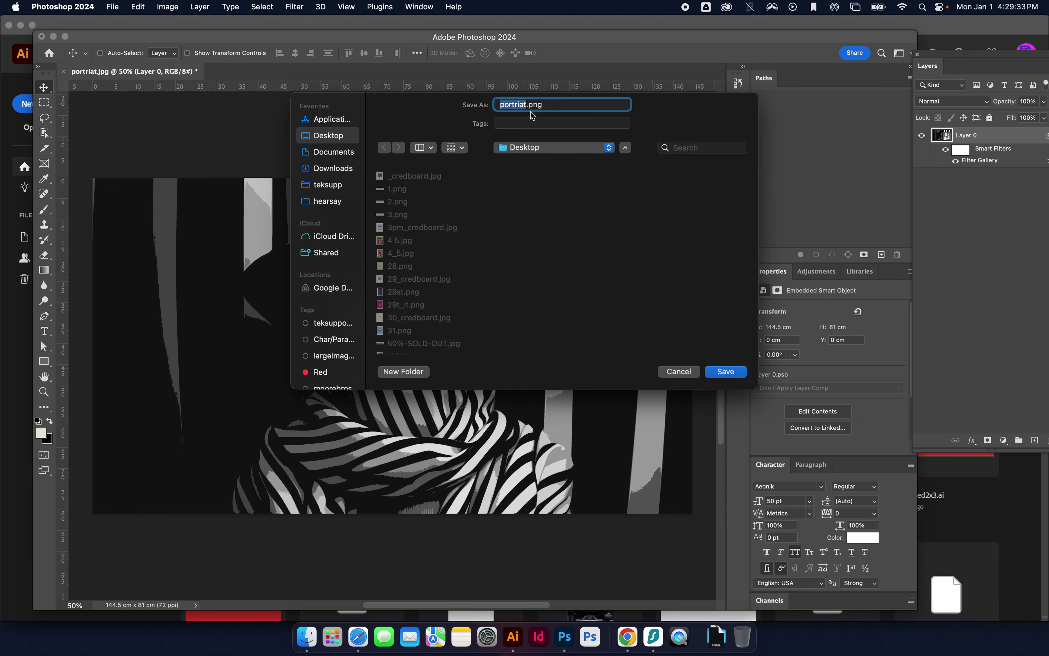
{"action": "key", "text": "Right"}
{"action": "type", "text": "1"}
{"action": "key", "text": "Return"}
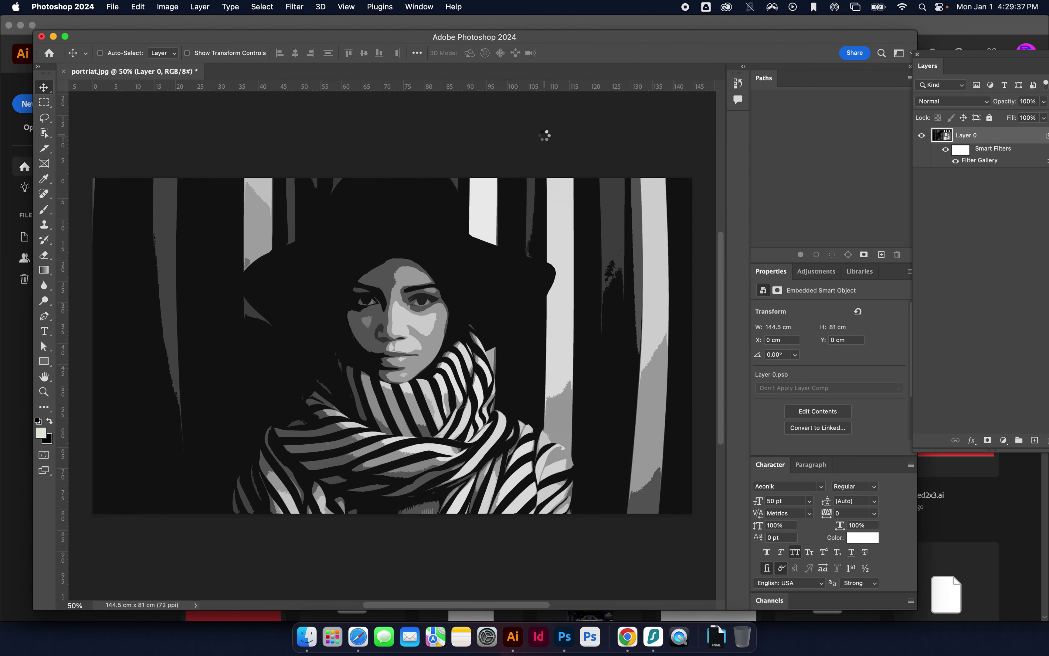